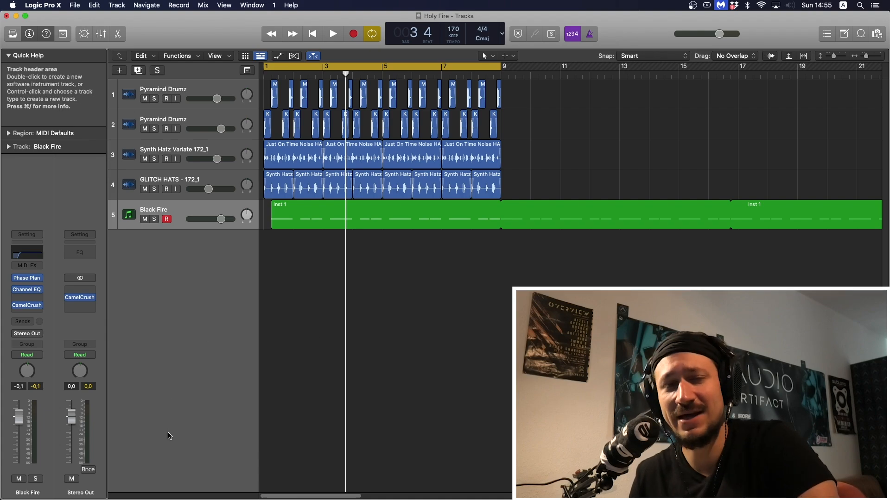
Step: Take a brief look at the Phase Plant instrument on the Black Fire track and play back the looped arrangement
{"action": "mouse_move", "coordinate": [41, 278]}
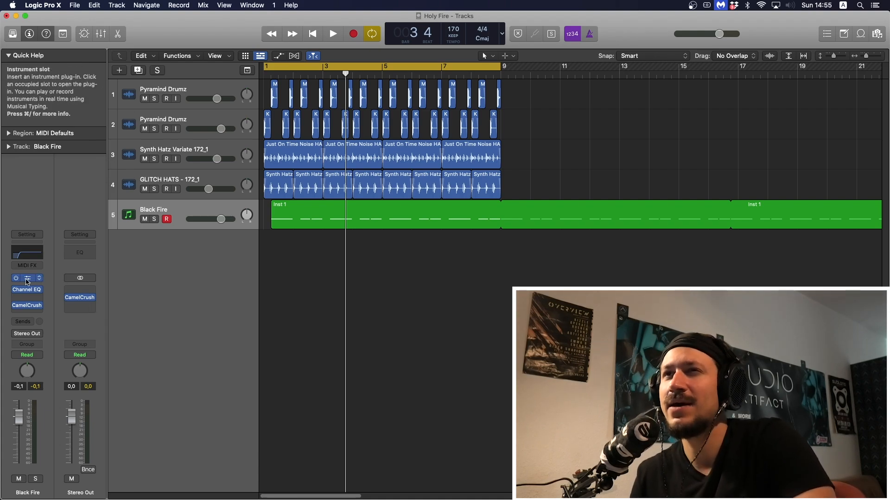
{"action": "left_click", "coordinate": [27, 279]}
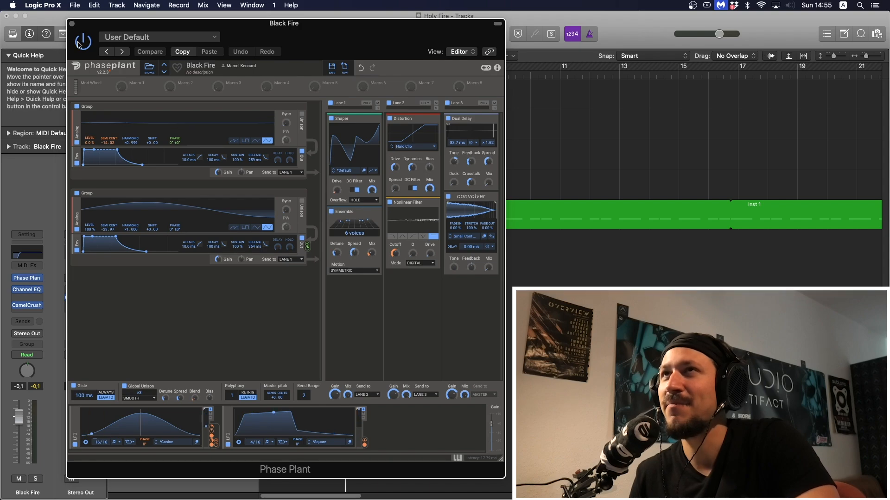
{"action": "left_click", "coordinate": [72, 24]}
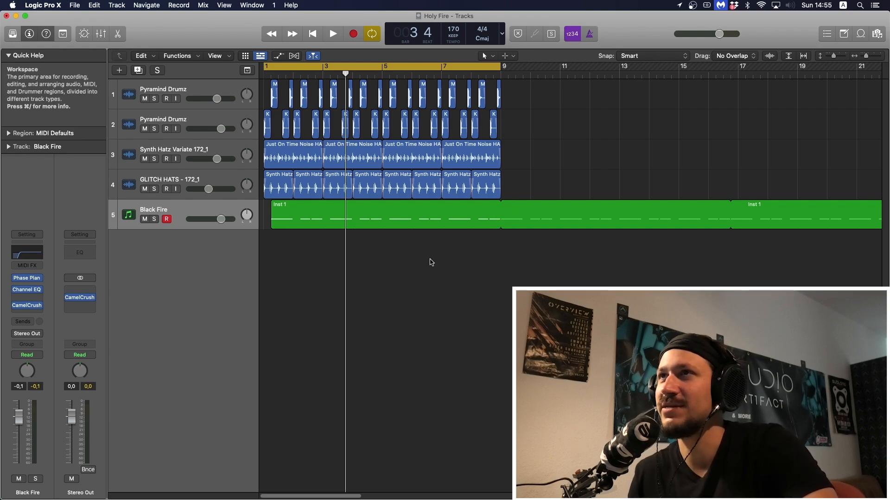
{"action": "key", "text": "space"}
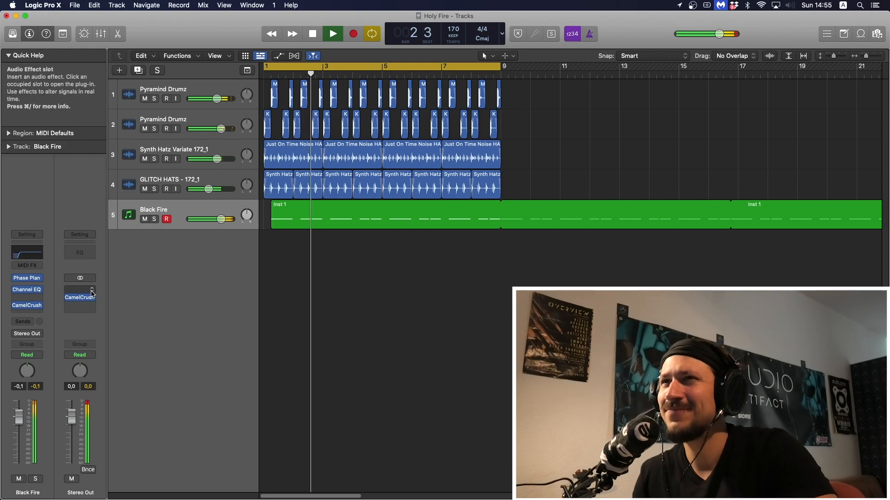
{"action": "mouse_move", "coordinate": [26, 282]}
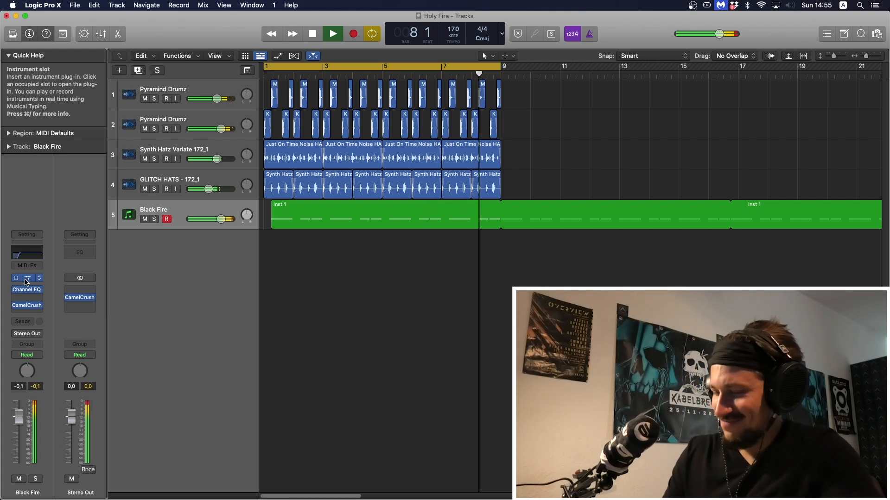
{"action": "key", "text": "space"}
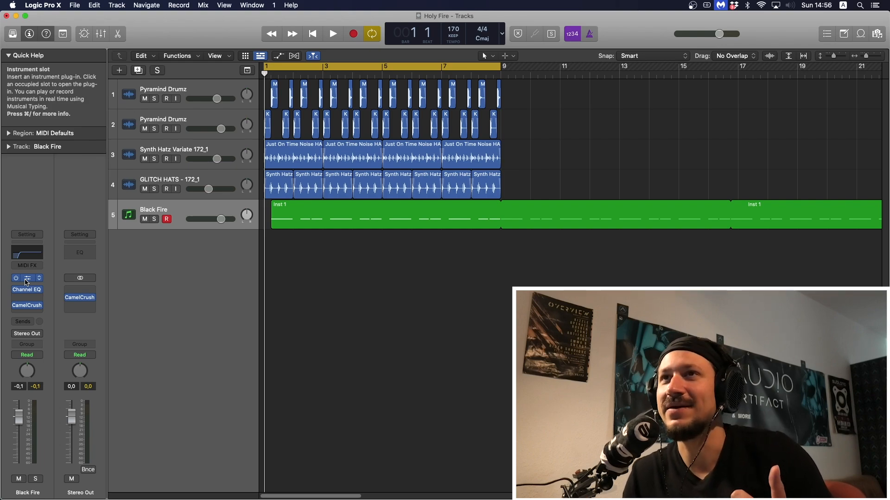
Step: Bypass the Convolver, Dual Delay, Distortion, Nonlinear Filter, Ensemble and Shaper effects in the Black Fire track's Phase Plant patch
{"action": "left_click", "coordinate": [27, 278]}
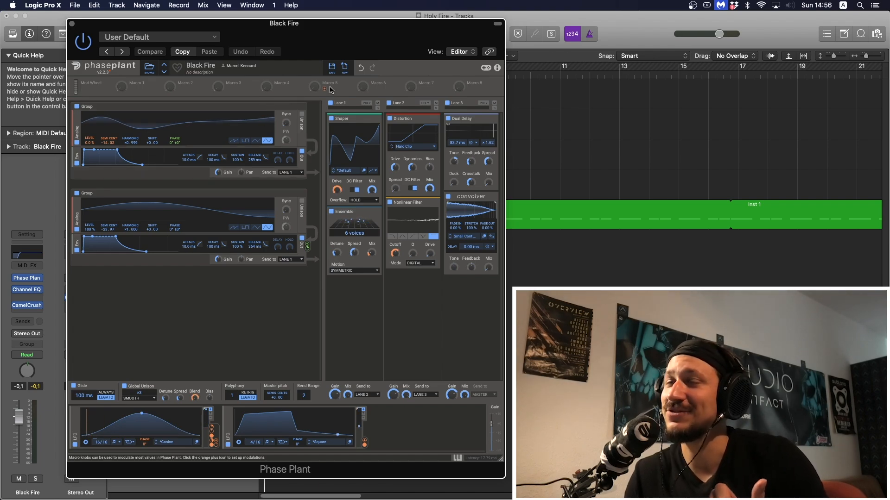
{"action": "left_click", "coordinate": [448, 196]}
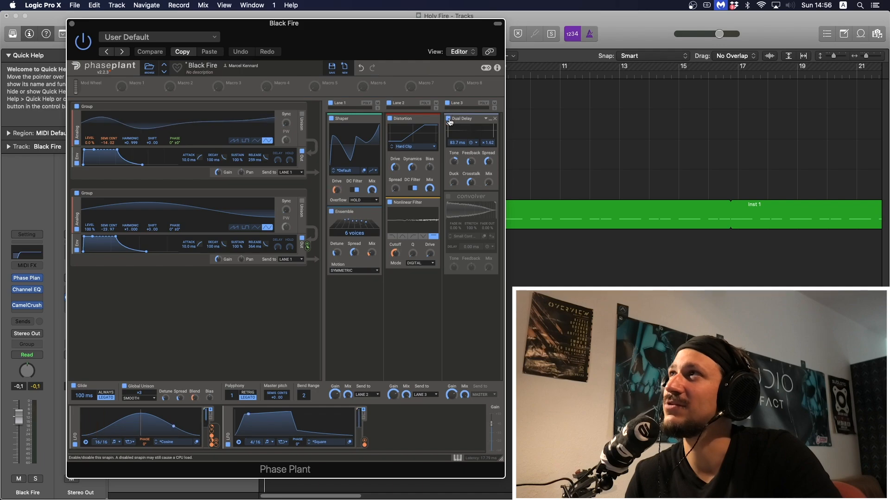
{"action": "left_click", "coordinate": [447, 118]}
{"action": "left_click", "coordinate": [389, 119]}
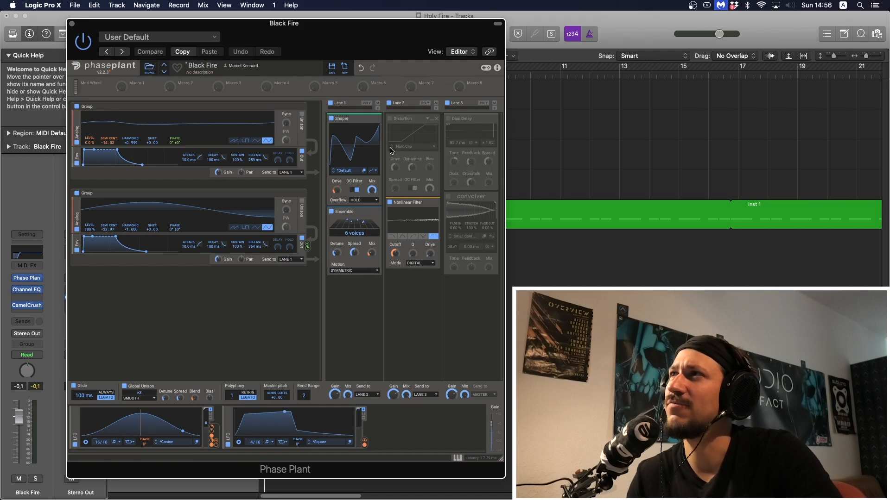
{"action": "left_click", "coordinate": [389, 202]}
{"action": "left_click", "coordinate": [331, 212]}
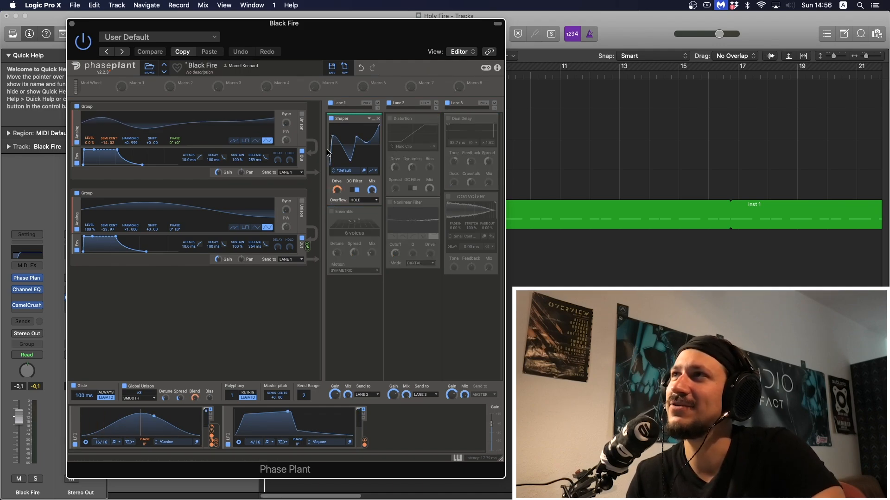
{"action": "left_click", "coordinate": [333, 119]}
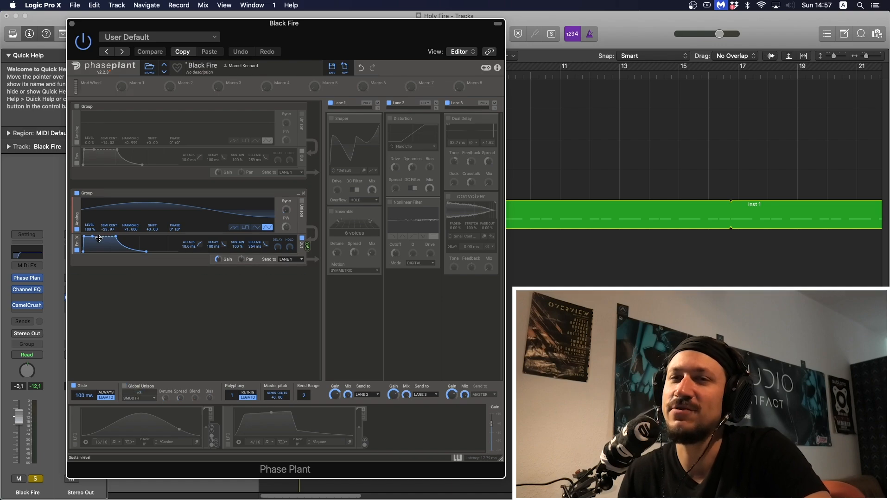
Step: Enable the first oscillator group and audition its oscillator at 100% level before returning it to 0%
{"action": "left_click", "coordinate": [77, 107]}
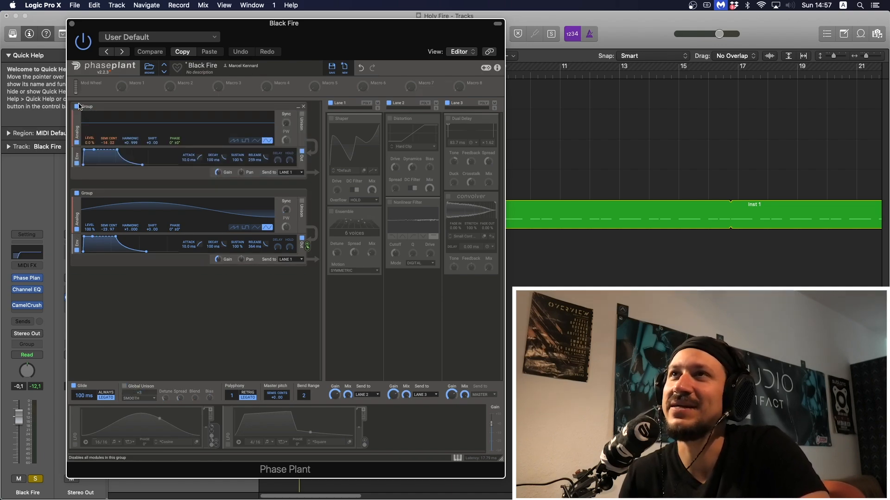
{"action": "double_click", "coordinate": [89, 144]}
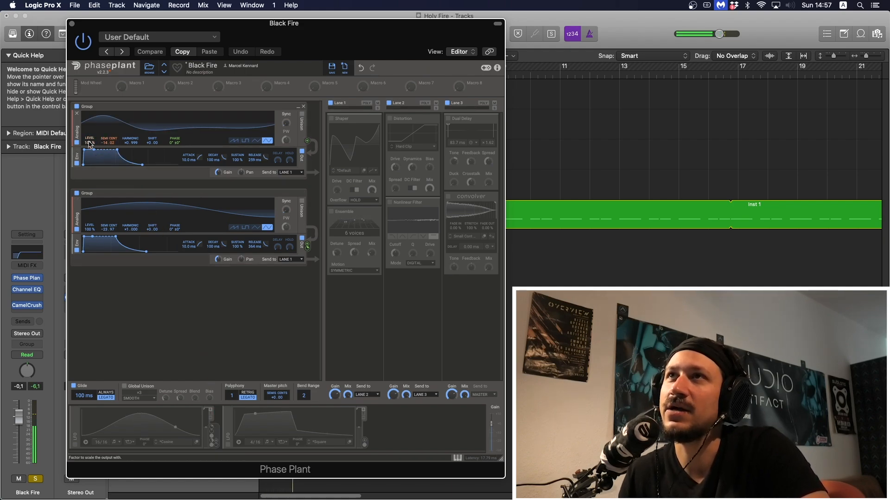
{"action": "left_click_drag", "start_coordinate": [90, 143], "coordinate": [99, 185]}
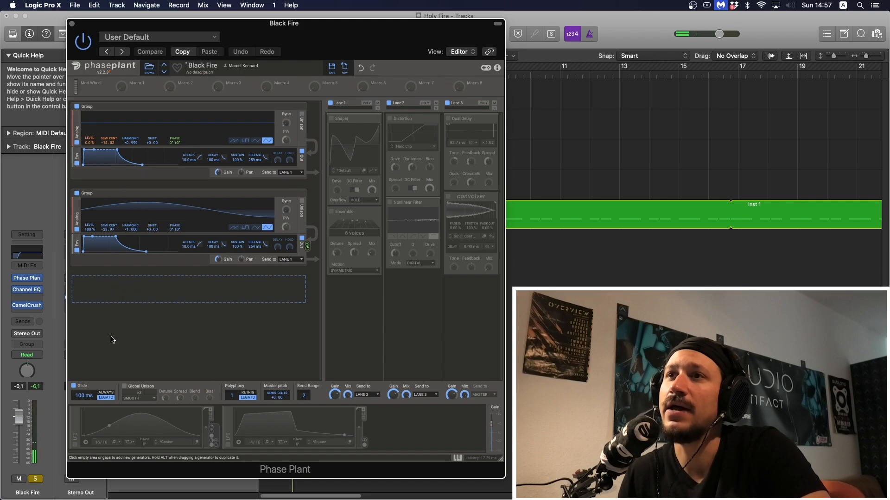
Step: Route the cosine LFO to the first oscillator's level and check its curve in the LFO Editor and during playback
{"action": "left_click_drag", "start_coordinate": [211, 417], "coordinate": [90, 148]}
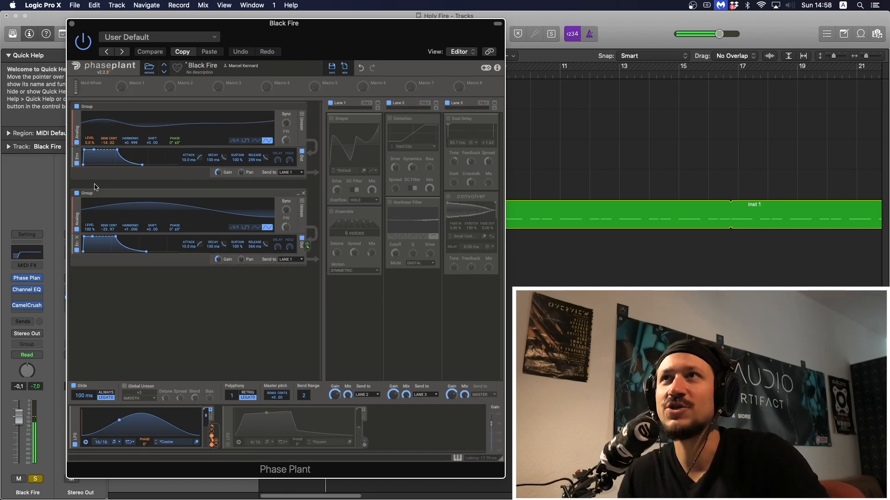
{"action": "left_click_drag", "start_coordinate": [213, 431], "coordinate": [91, 148]}
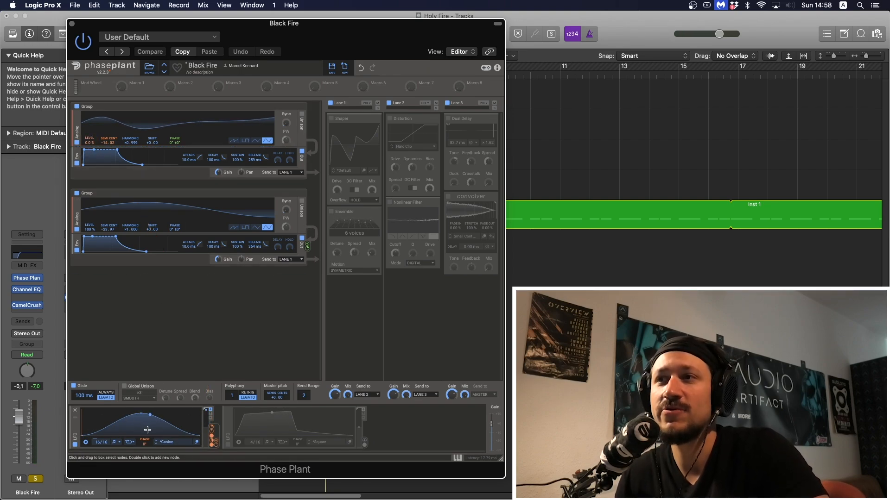
{"action": "left_click", "coordinate": [196, 445]}
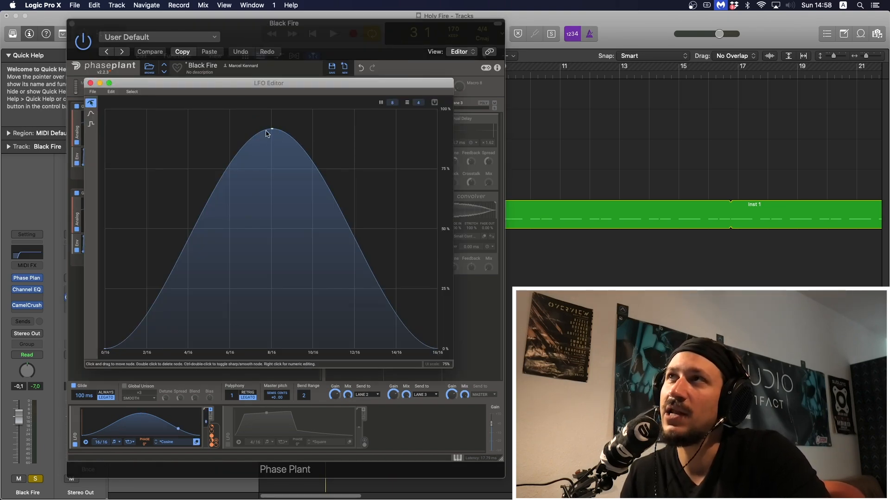
{"action": "left_click", "coordinate": [91, 84]}
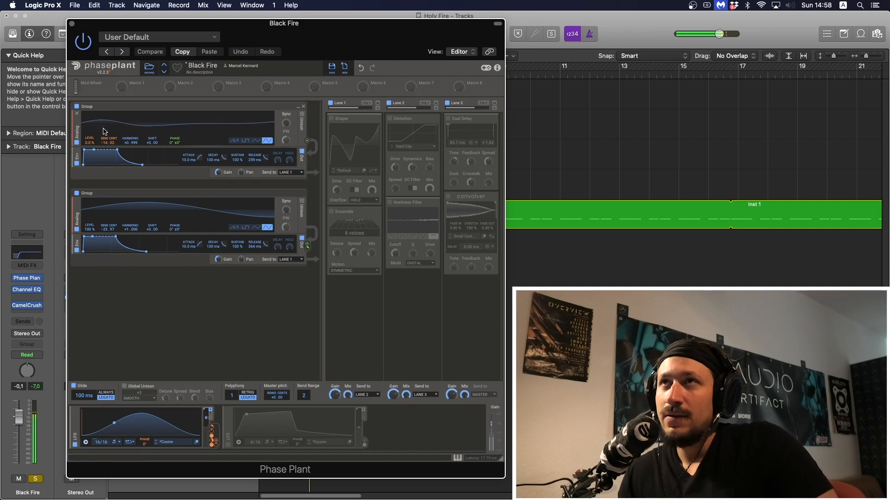
{"action": "key", "text": "space"}
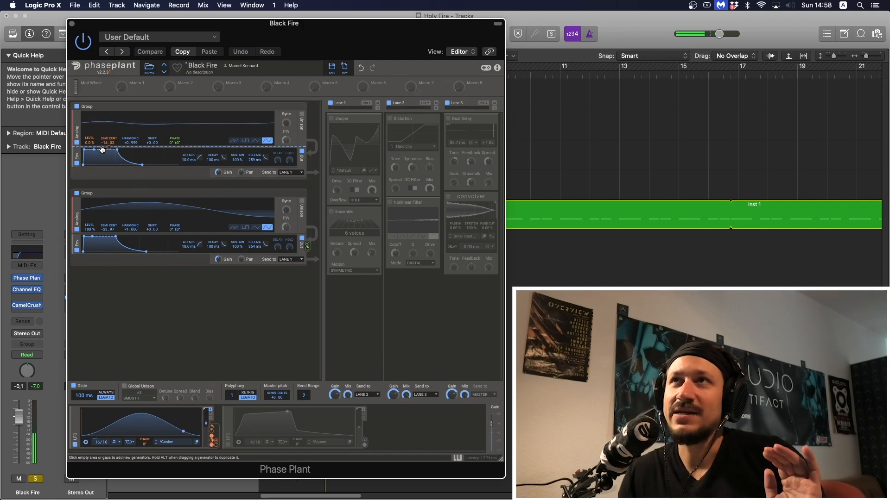
{"action": "mouse_move", "coordinate": [91, 148]}
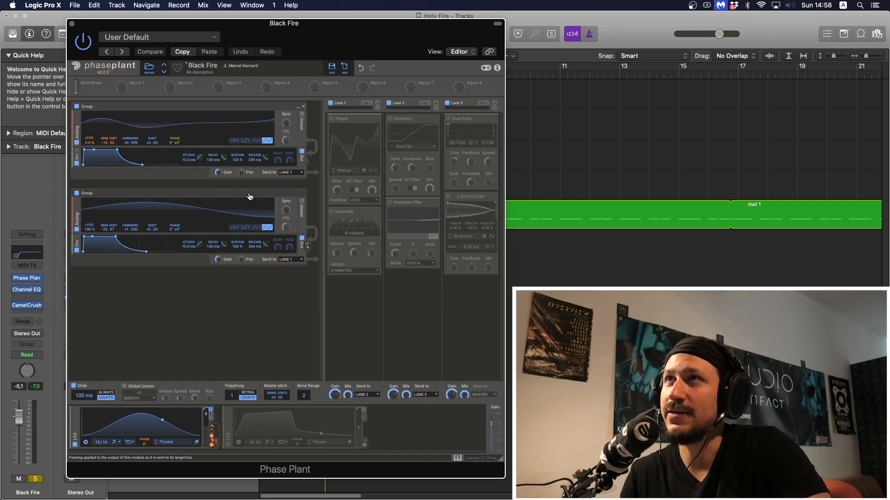
Step: Adjust the second group's envelope output modulation of the first oscillator's phase and audition it
{"action": "left_click", "coordinate": [307, 247]}
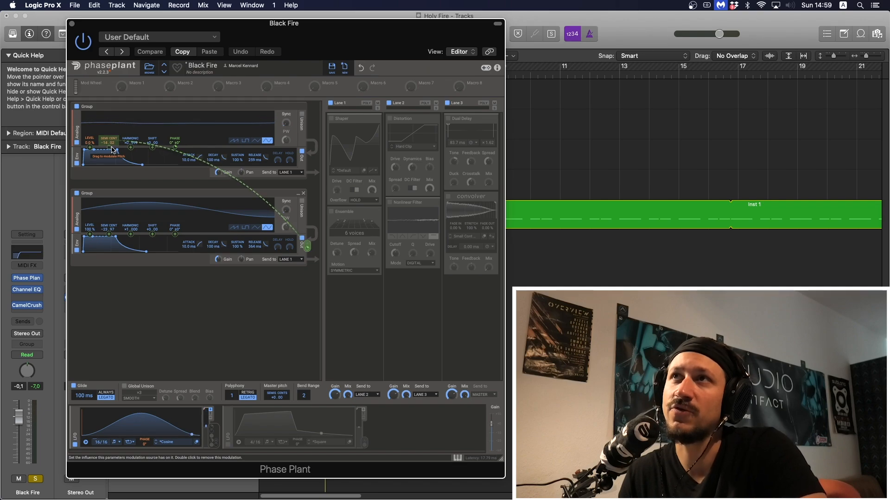
{"action": "left_click", "coordinate": [175, 149]}
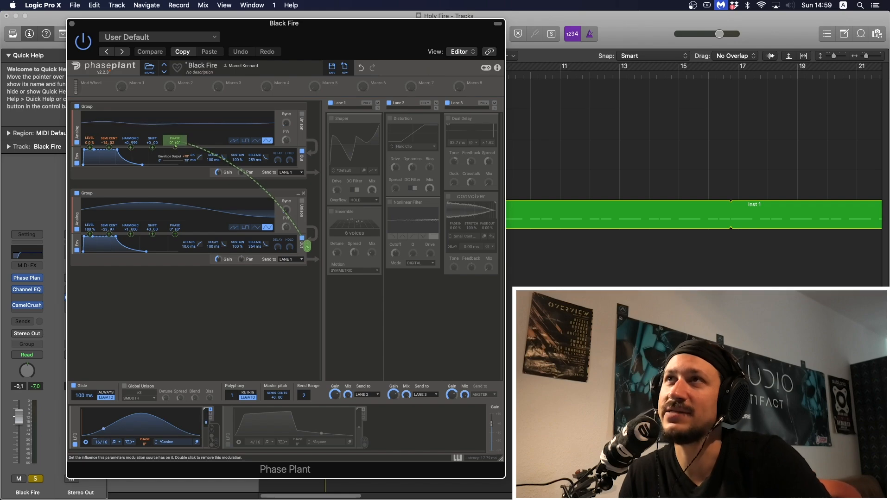
{"action": "left_click_drag", "start_coordinate": [174, 148], "coordinate": [174, 121]}
{"action": "key", "text": "space"}
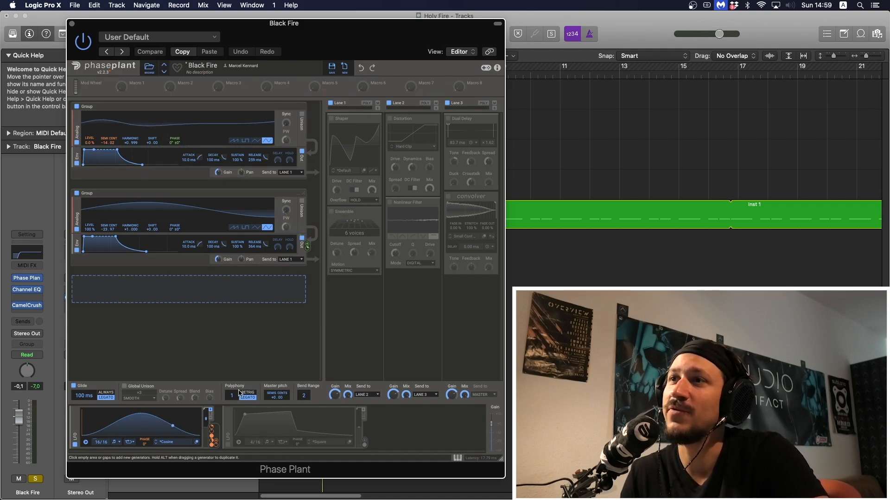
Step: Compare the sound with the square LFO on and off, leave it enabled, and link it to the cosine LFO's phase
{"action": "left_click", "coordinate": [228, 445]}
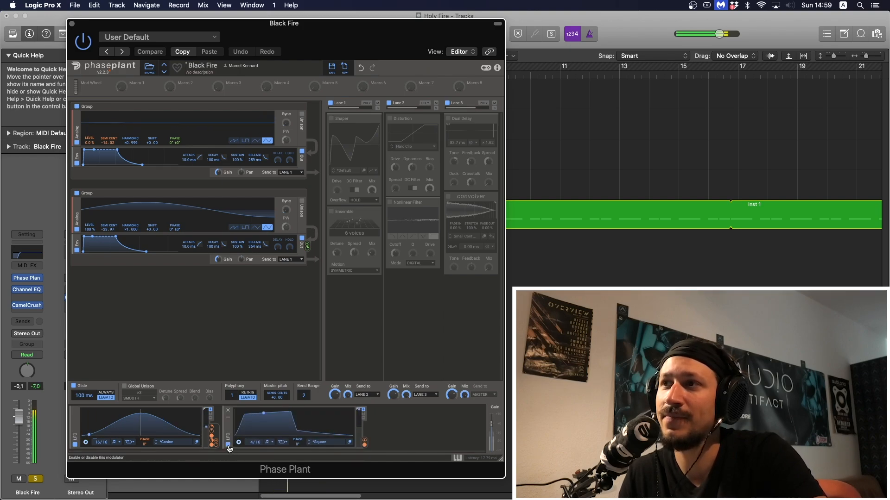
{"action": "left_click", "coordinate": [228, 445]}
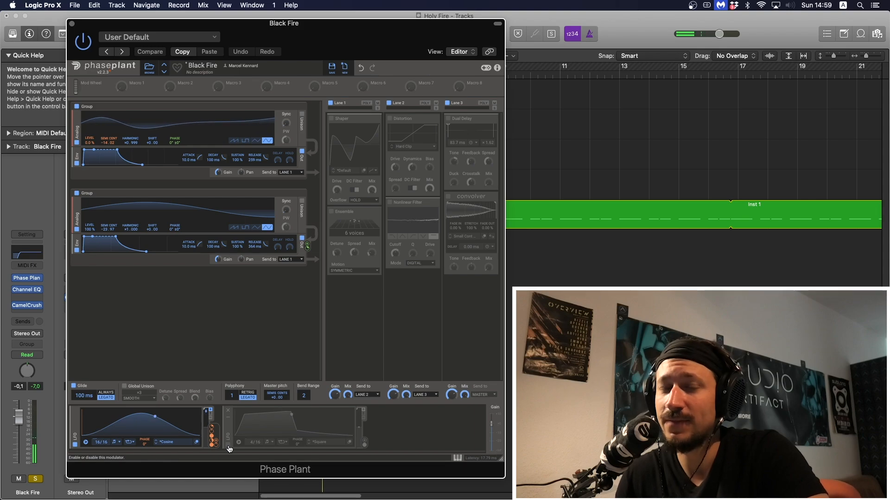
{"action": "left_click", "coordinate": [228, 446]}
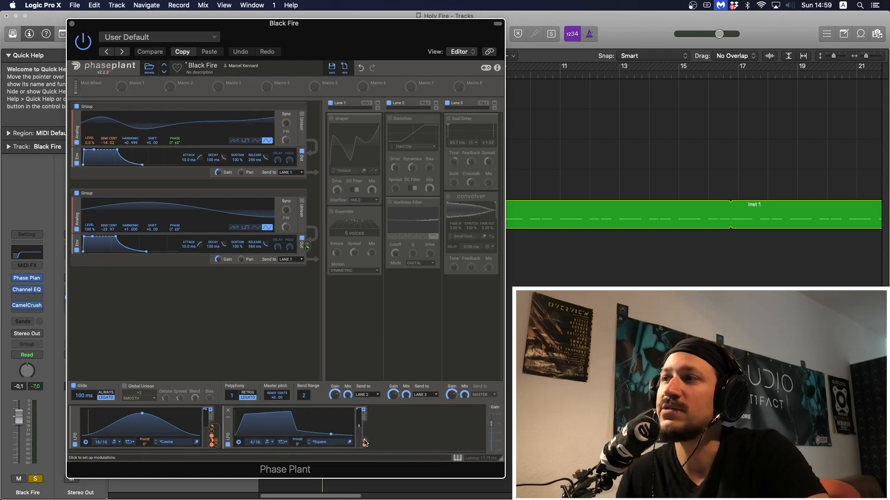
{"action": "mouse_move", "coordinate": [365, 442]}
{"action": "left_mouse_down"}
{"action": "mouse_move", "coordinate": [222, 431]}
{"action": "mouse_move", "coordinate": [144, 443]}
{"action": "left_mouse_up"}
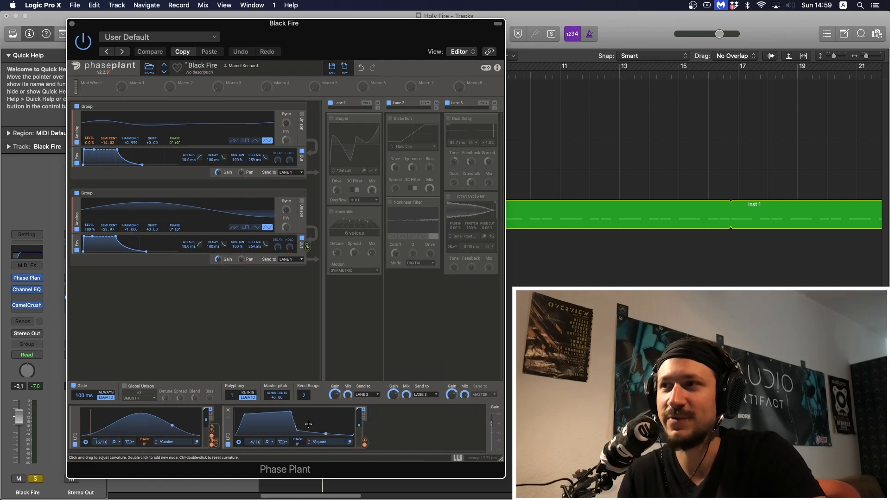
Step: Examine the square LFO's curve in the LFO Editor while playing the sound, and close the editor
{"action": "left_click", "coordinate": [349, 442]}
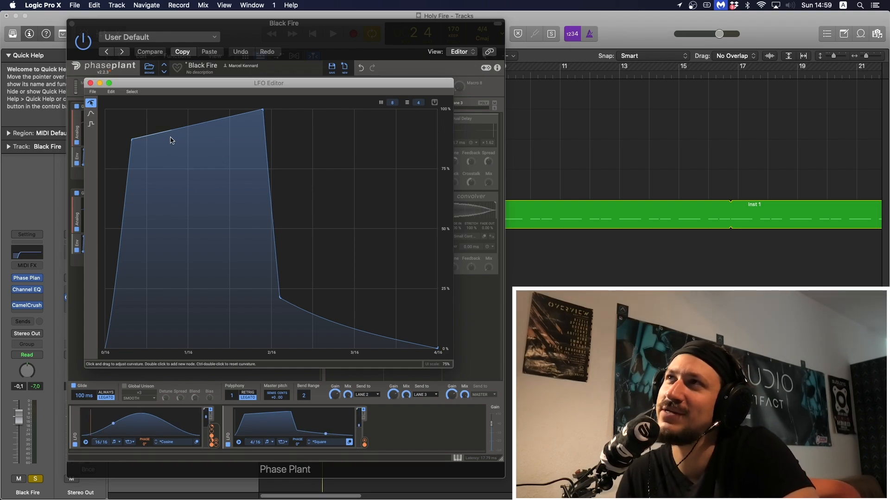
{"action": "key", "text": "space"}
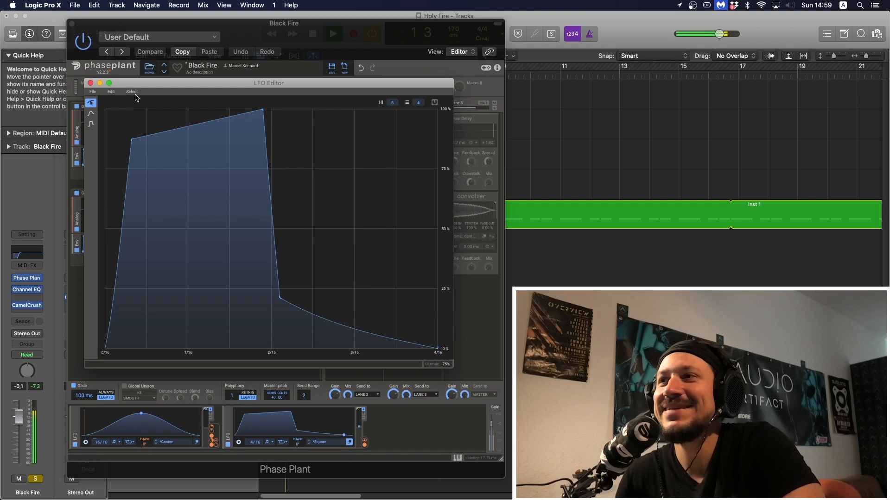
{"action": "key", "text": "space"}
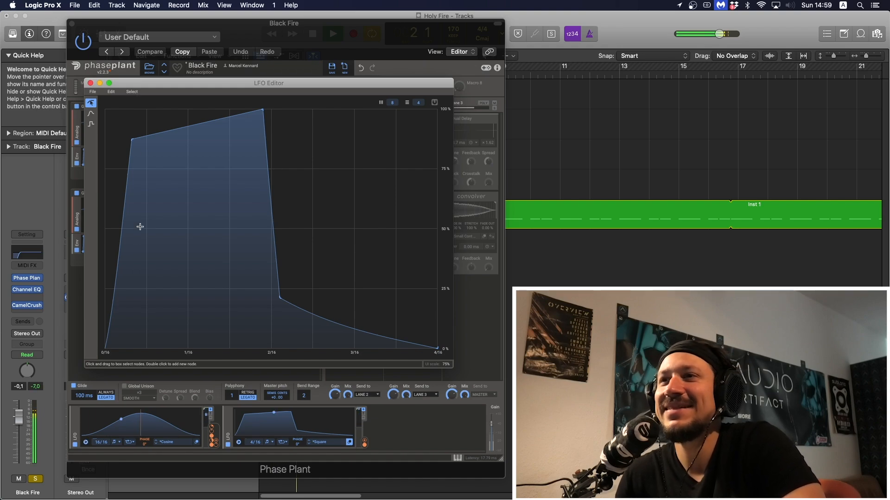
{"action": "left_click", "coordinate": [91, 84]}
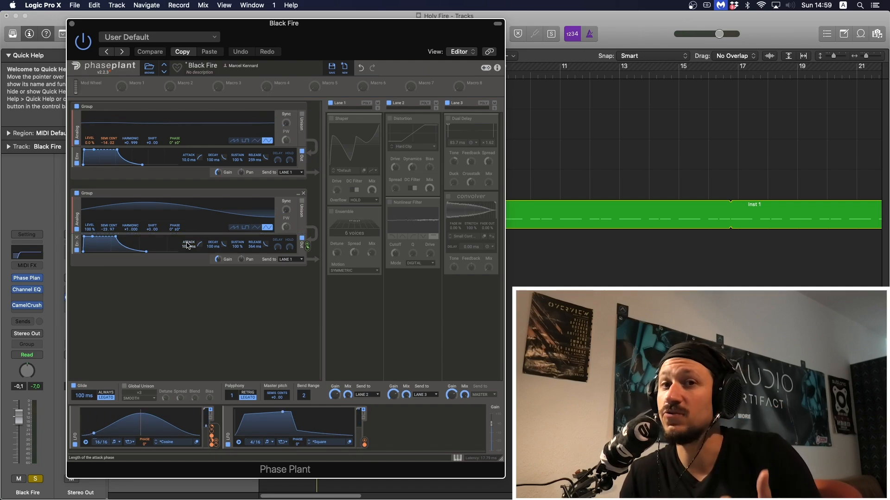
Step: Re-enable the Shaper effect in Lane 1 and audition the patch with it
{"action": "left_click", "coordinate": [331, 119]}
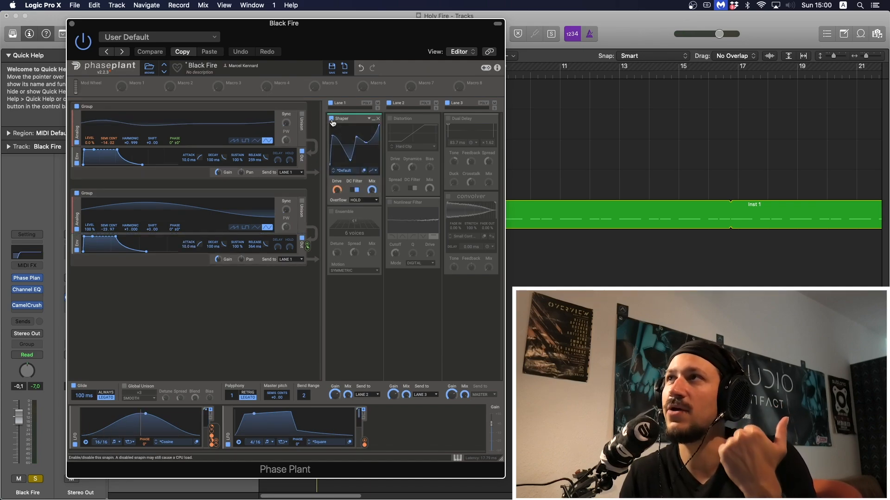
{"action": "key", "text": "space"}
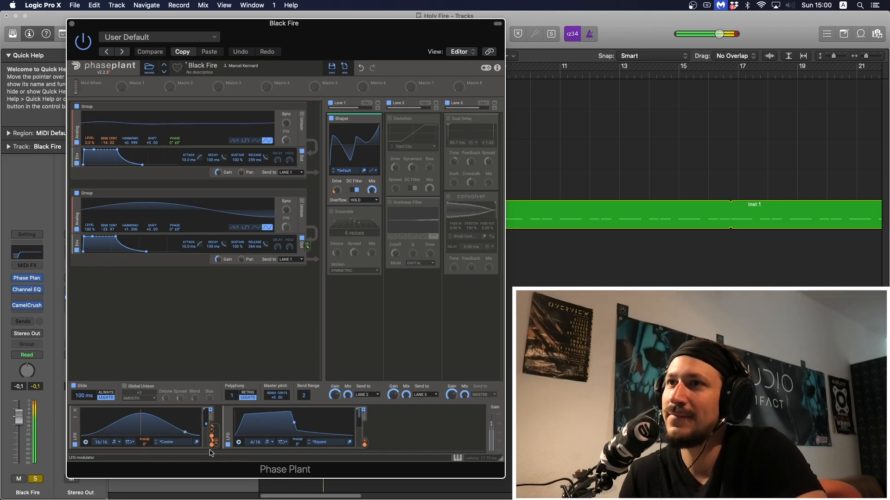
Step: Disable the square LFO and lower the first oscillator's tuning to about -16 semitones
{"action": "left_click", "coordinate": [227, 445]}
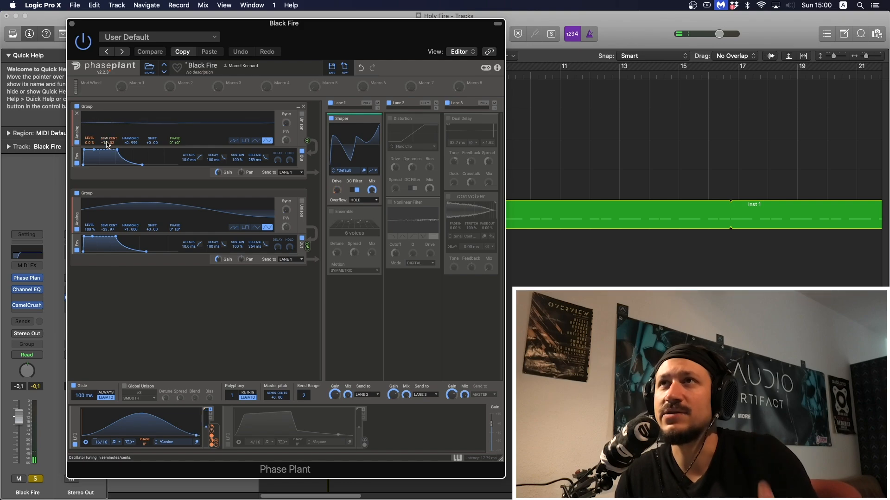
{"action": "left_click_drag", "start_coordinate": [107, 142], "coordinate": [106, 142]}
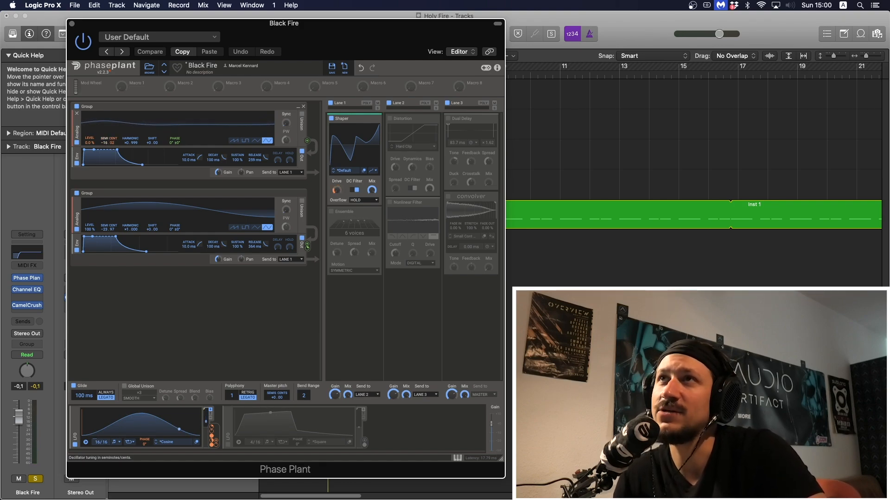
Step: Raise the first oscillator's tuning to about -14 semitones and re-enable the square LFO
{"action": "left_click_drag", "start_coordinate": [107, 142], "coordinate": [106, 146]}
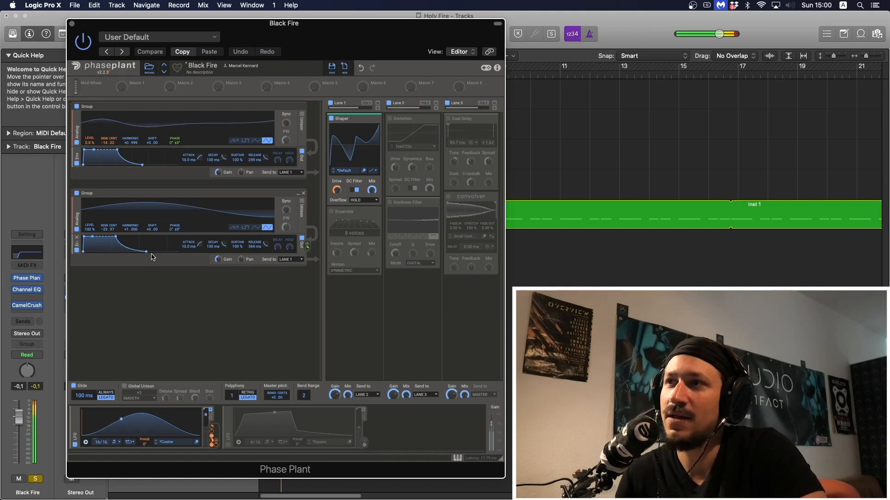
{"action": "left_click", "coordinate": [229, 445]}
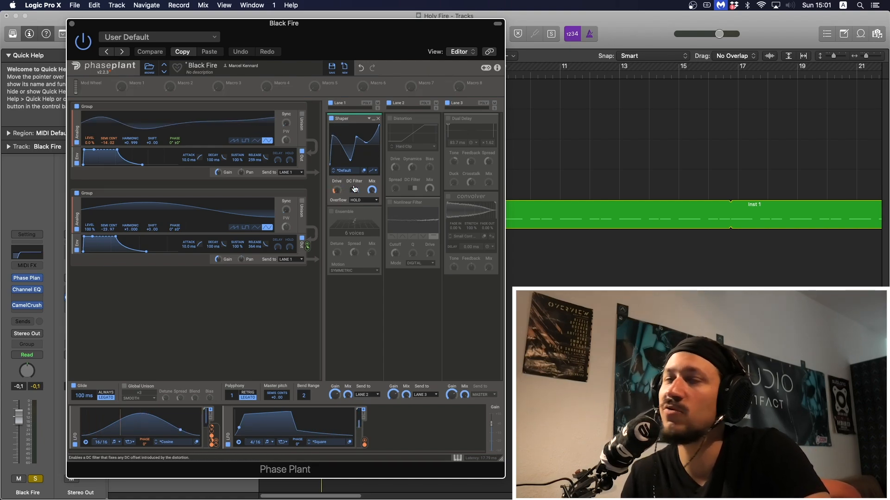
Step: Try reshaping the Shaper curve in Lane 1 during playback, and undo the change
{"action": "key", "text": "space"}
{"action": "left_click_drag", "start_coordinate": [332, 135], "coordinate": [356, 136]}
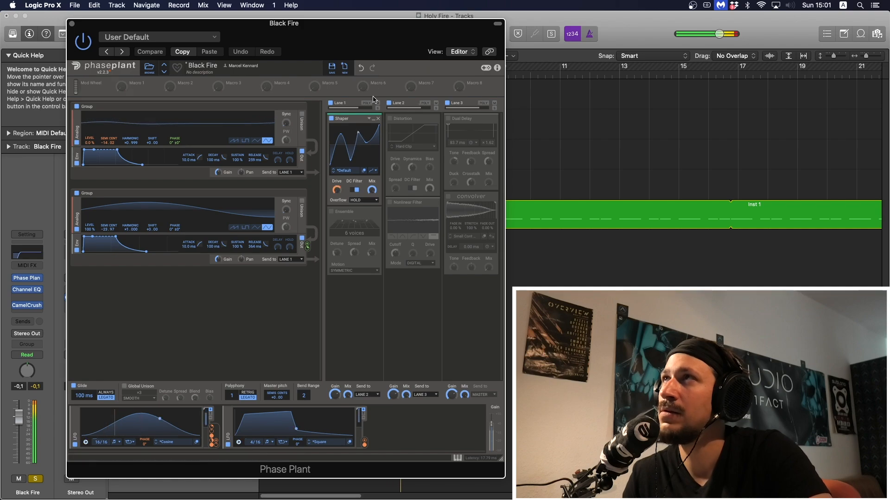
{"action": "left_click", "coordinate": [361, 70]}
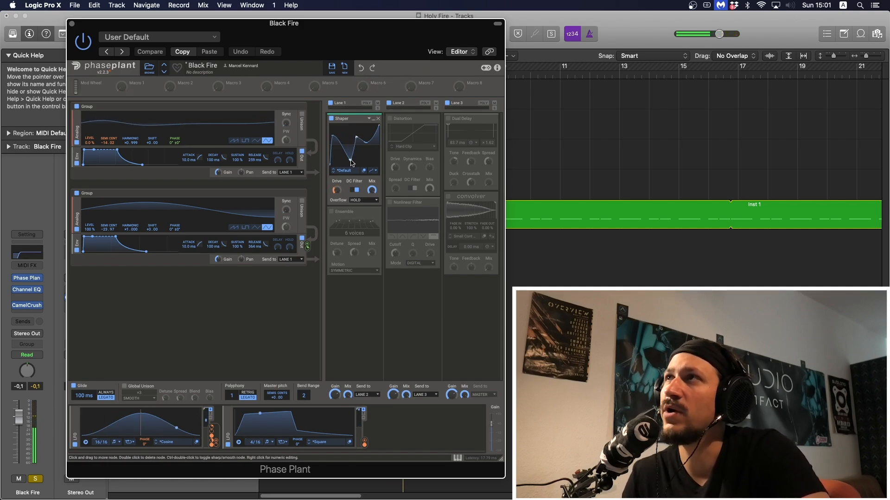
{"action": "left_click", "coordinate": [359, 68]}
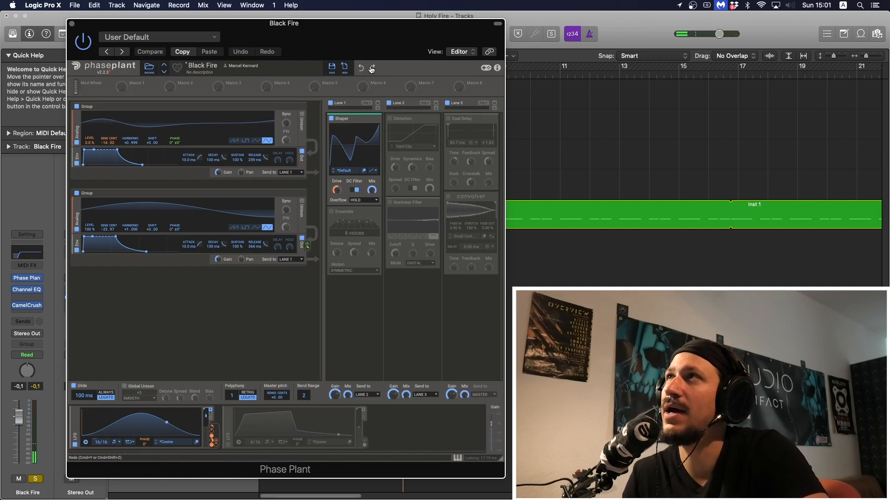
{"action": "left_click", "coordinate": [371, 69]}
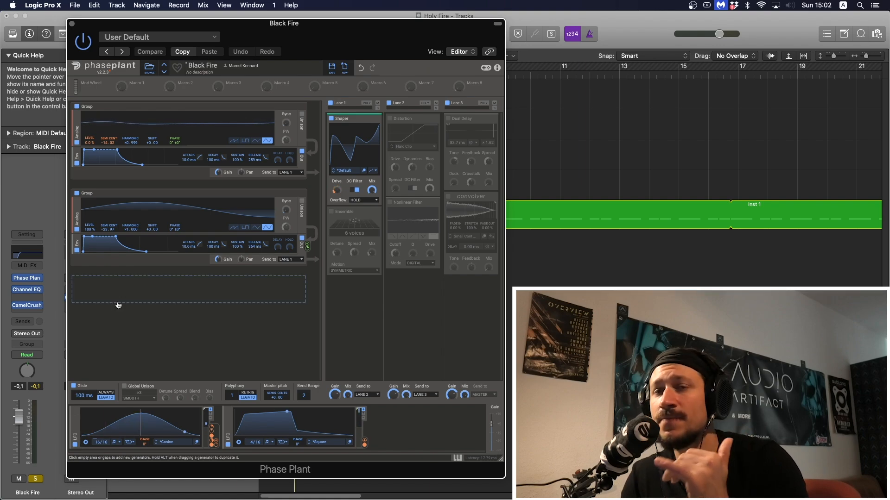
Step: Enable Global Unison with 3 voices for the patch
{"action": "left_click_drag", "start_coordinate": [211, 427], "coordinate": [92, 141]}
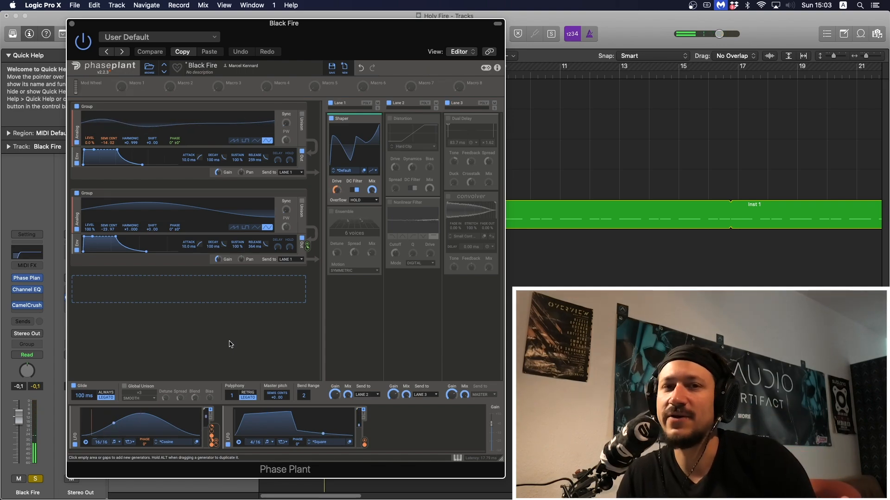
{"action": "left_click", "coordinate": [124, 387]}
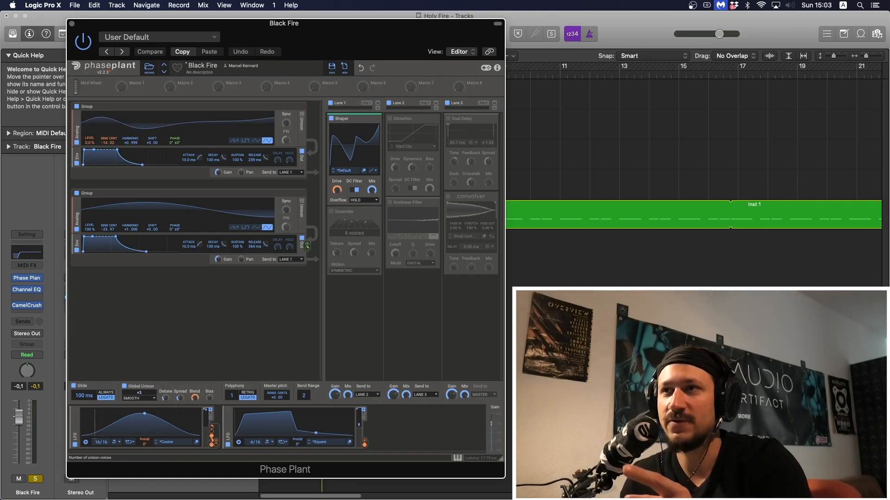
{"action": "left_click_drag", "start_coordinate": [139, 393], "coordinate": [139, 388]}
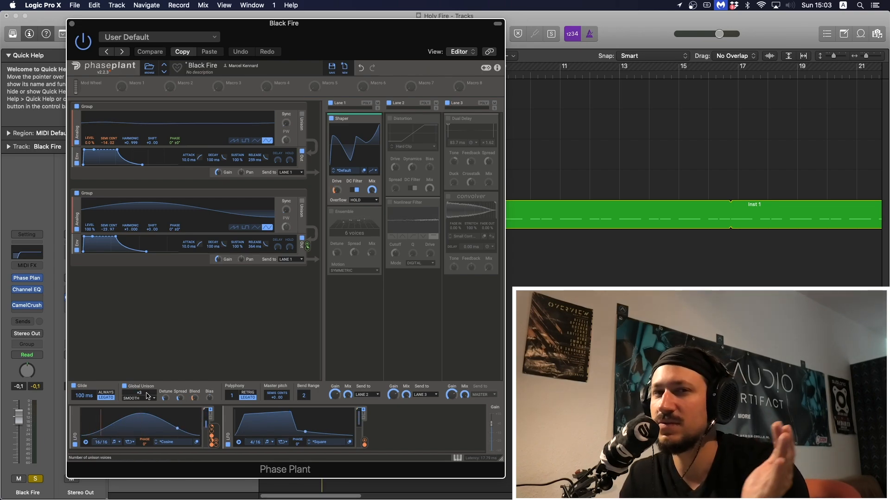
{"action": "left_click_drag", "start_coordinate": [146, 394], "coordinate": [146, 388]}
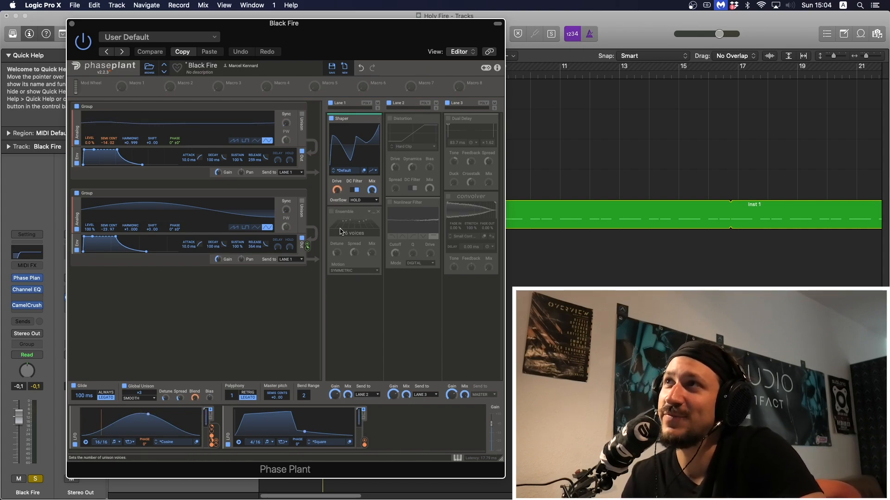
Step: Enable the Ensemble effect in Lane 1 and adjust its dry/wet mix while playing the patch
{"action": "left_click", "coordinate": [331, 212]}
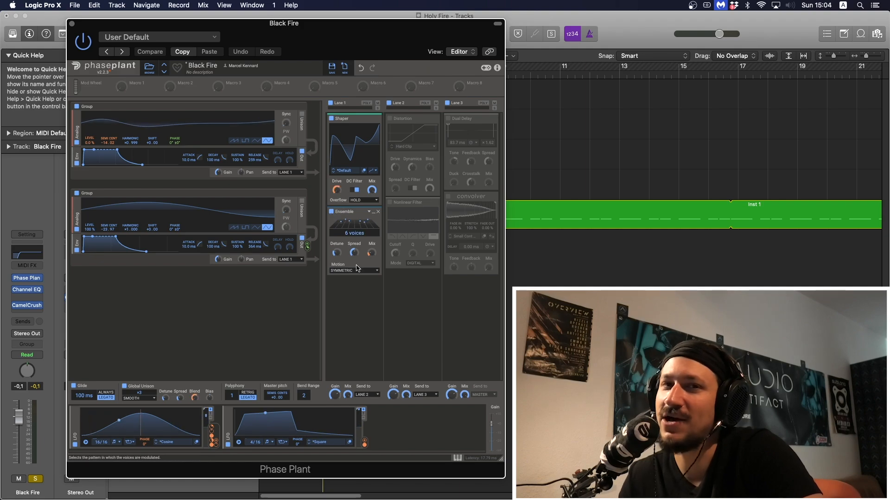
{"action": "left_click", "coordinate": [374, 254]}
{"action": "left_click", "coordinate": [374, 253]}
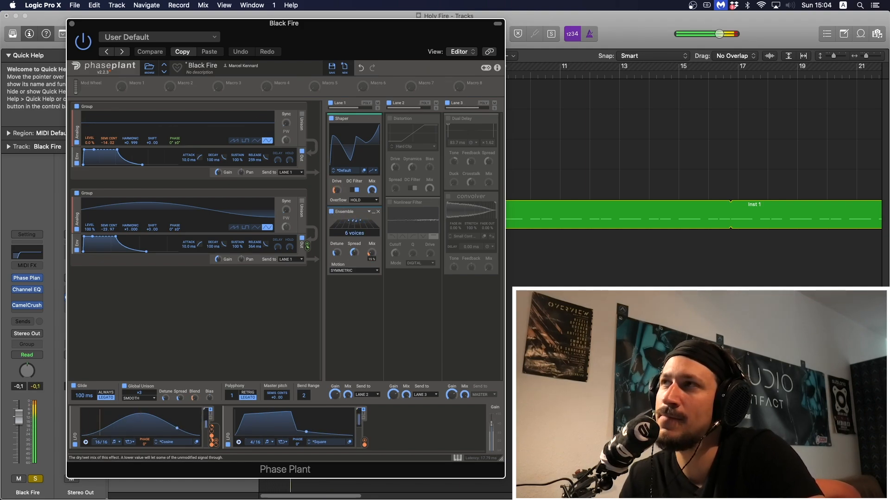
{"action": "left_click_drag", "start_coordinate": [372, 254], "coordinate": [372, 252]}
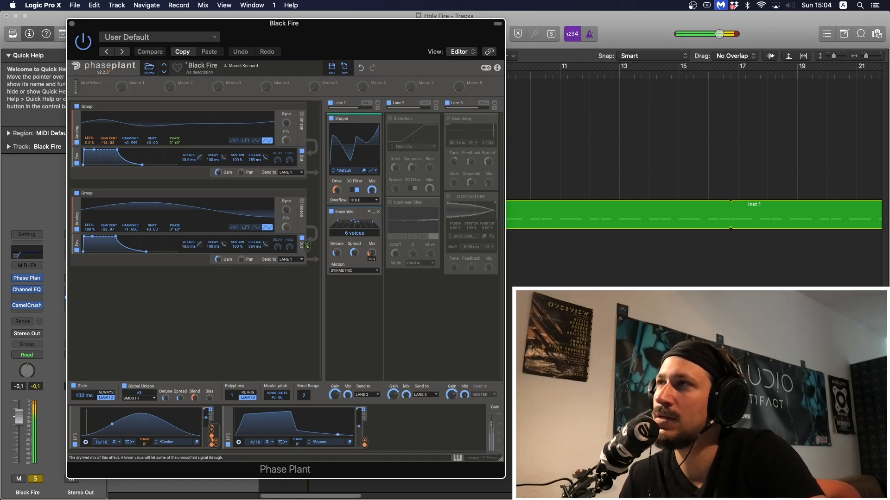
Step: Enable the Distortion and Nonlinear Filter effects in Lane 2, with the filter in Digital mode
{"action": "left_click", "coordinate": [390, 119]}
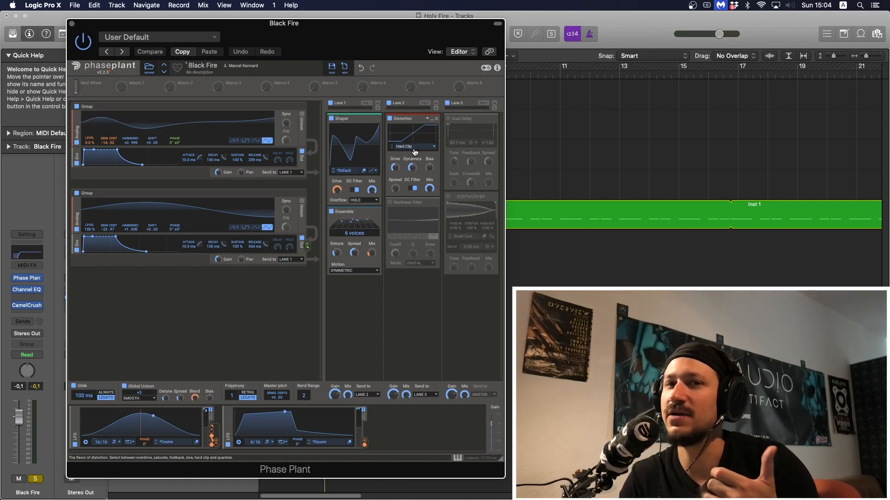
{"action": "left_click", "coordinate": [390, 202]}
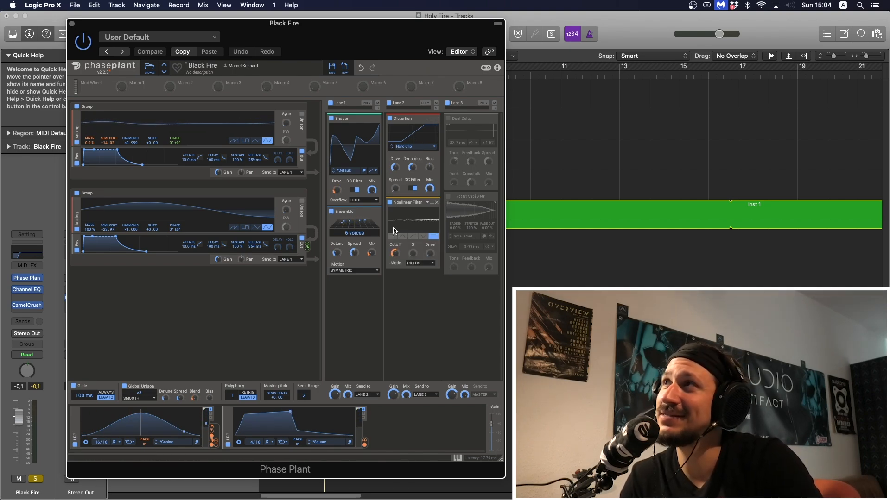
{"action": "key", "text": "space"}
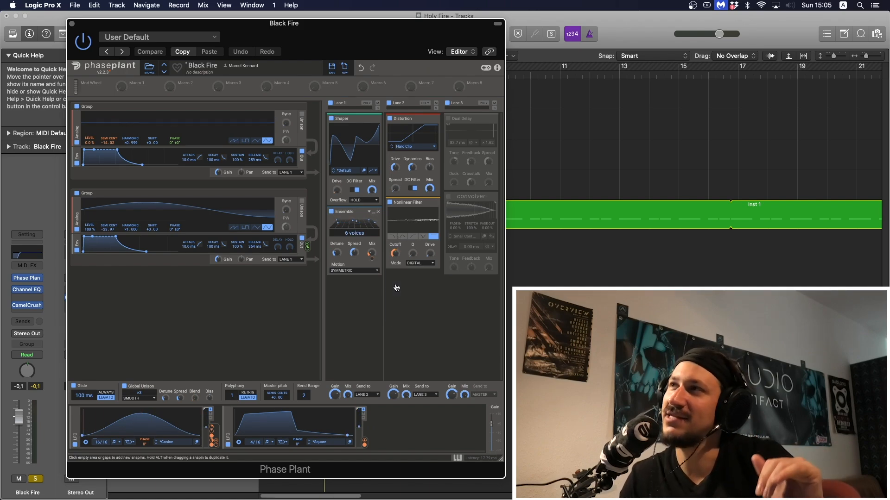
{"action": "left_click", "coordinate": [420, 263]}
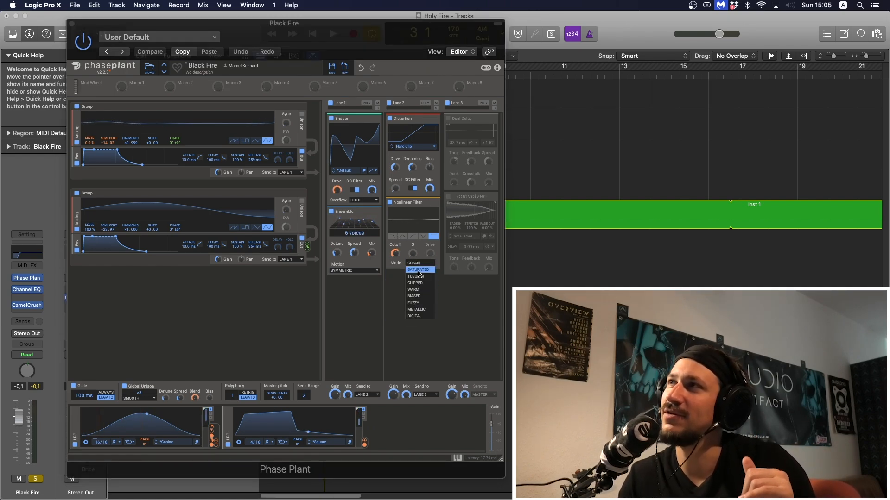
{"action": "left_click", "coordinate": [420, 316]}
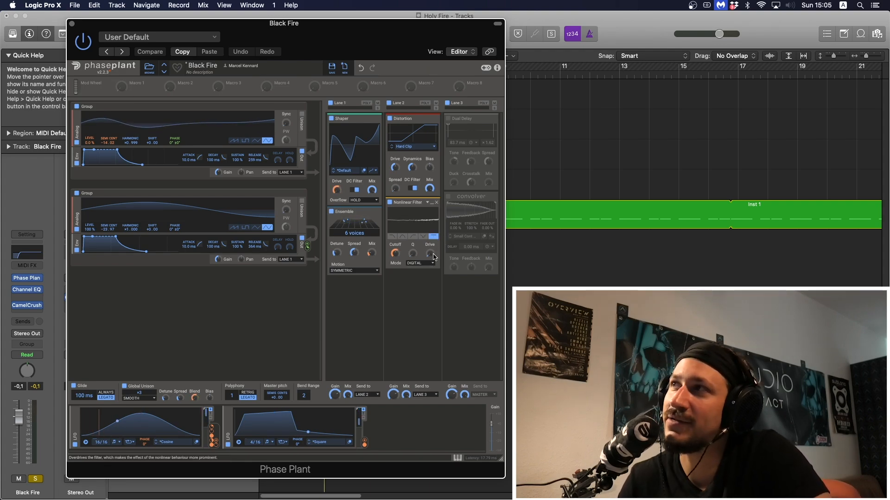
Step: Audition different Drive amounts on the Nonlinear Filter, undo the last Drive change, and nudge the filter's cutoff slightly
{"action": "left_click_drag", "start_coordinate": [430, 253], "coordinate": [430, 227]}
{"action": "left_click_drag", "start_coordinate": [430, 253], "coordinate": [430, 308]}
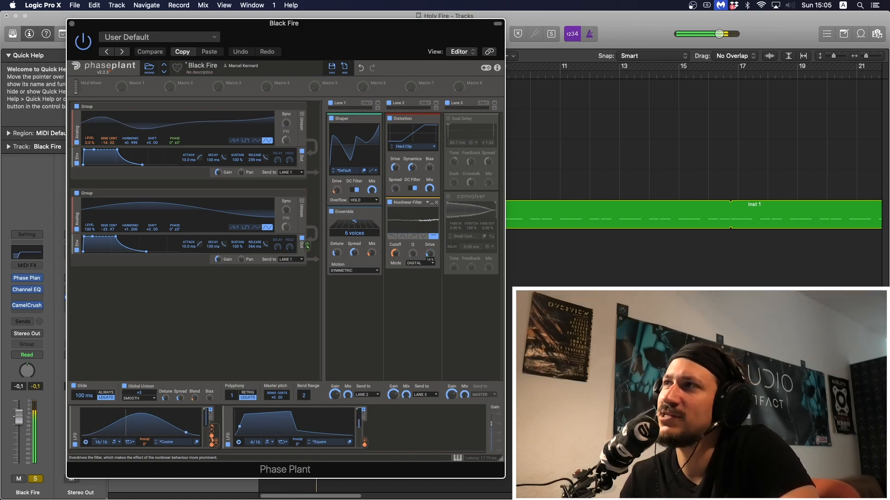
{"action": "key", "text": "space"}
{"action": "left_click_drag", "start_coordinate": [430, 253], "coordinate": [430, 261]}
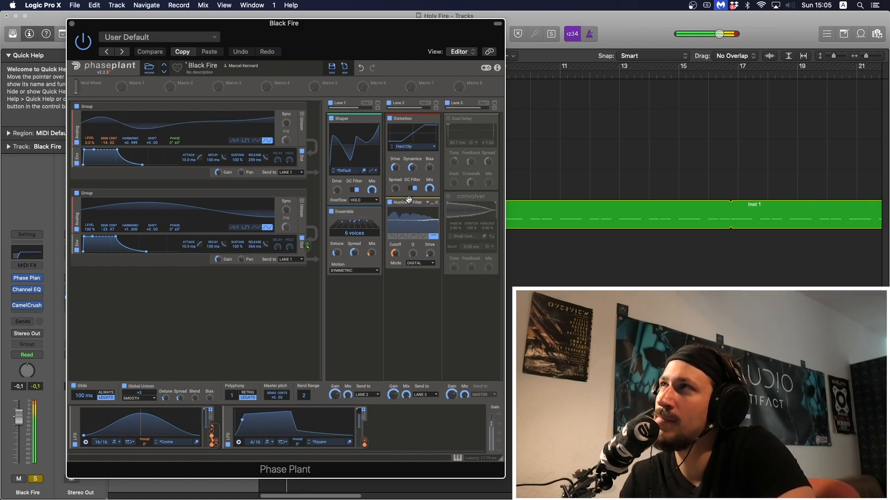
{"action": "left_click", "coordinate": [360, 69]}
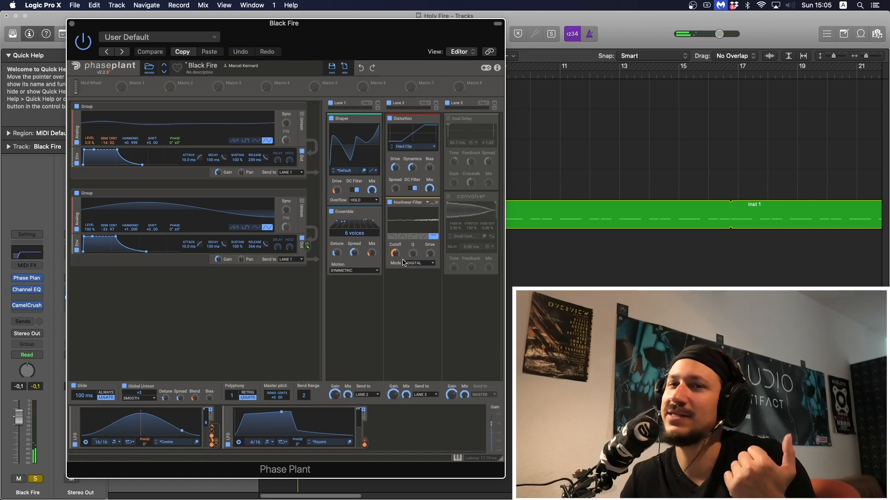
{"action": "left_click_drag", "start_coordinate": [397, 254], "coordinate": [397, 251]}
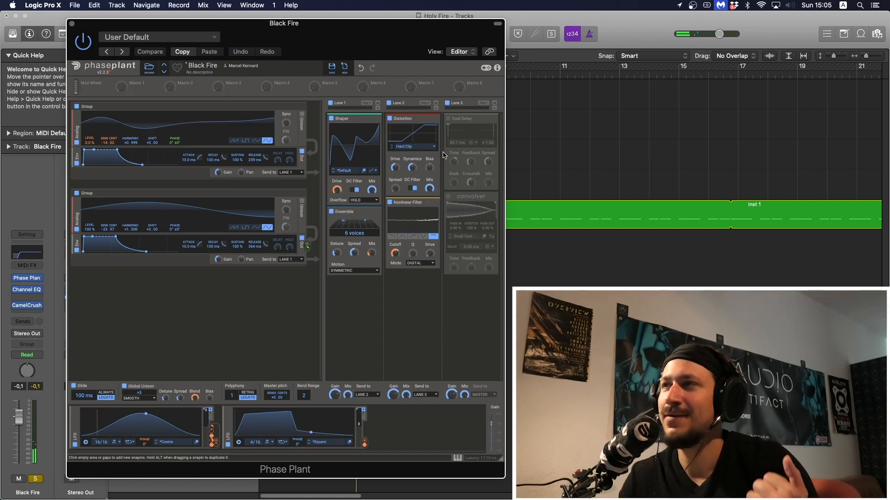
Step: Enable the Dual Delay and Convolver effects in Lane 3, and check the Convolver's impulse response library
{"action": "left_click", "coordinate": [448, 119]}
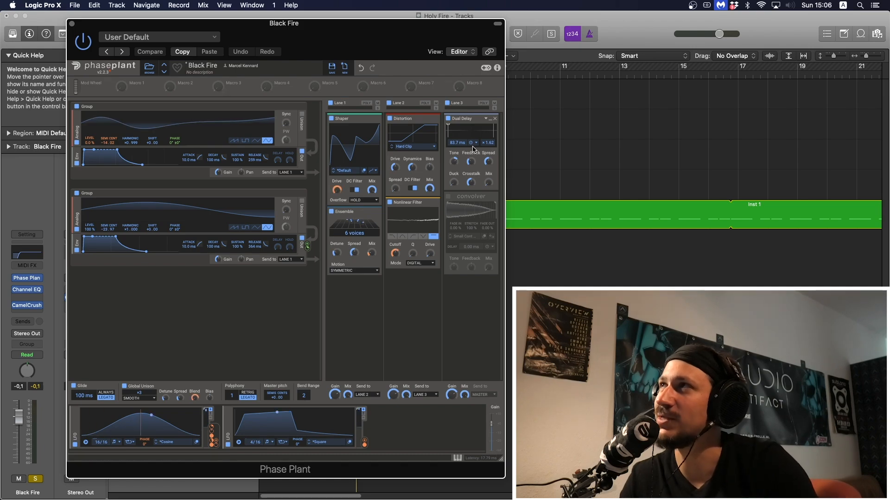
{"action": "key", "text": "space"}
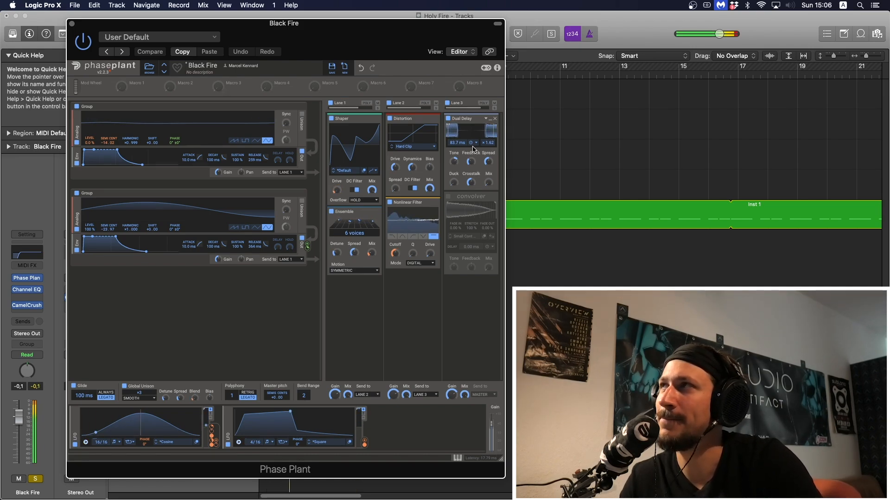
{"action": "left_click", "coordinate": [449, 198]}
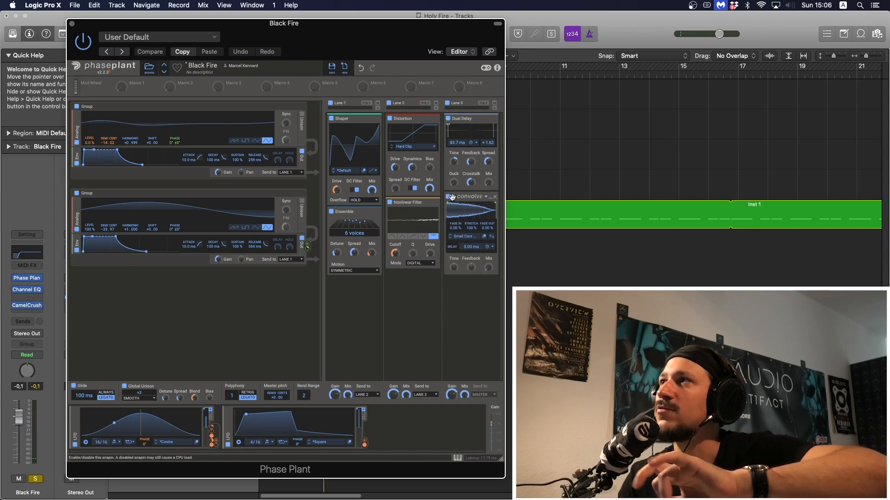
{"action": "left_click", "coordinate": [476, 236]}
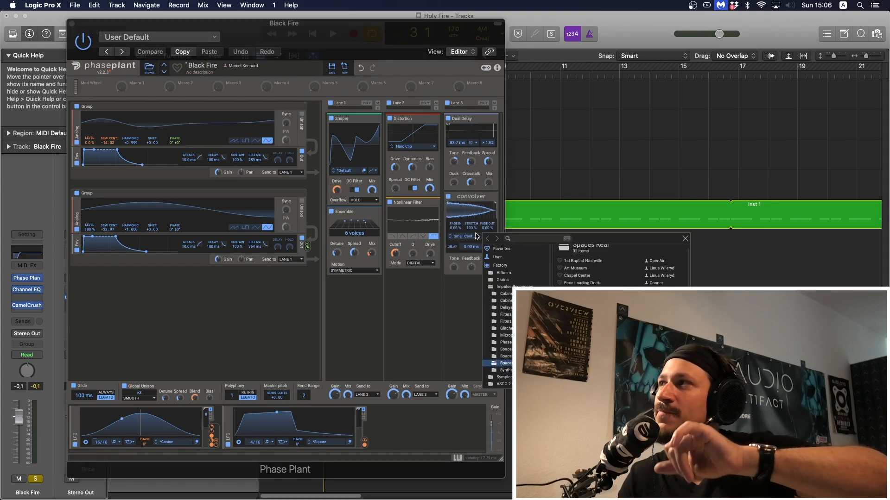
{"action": "left_click", "coordinate": [686, 237]}
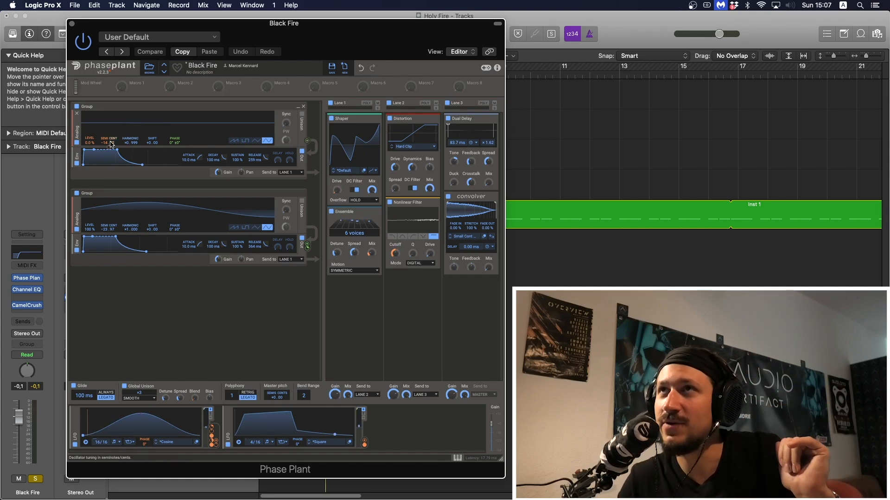
Step: Turn off solo on the Black Fire track and close its Phase Plant window
{"action": "left_click_drag", "start_coordinate": [212, 429], "coordinate": [91, 149]}
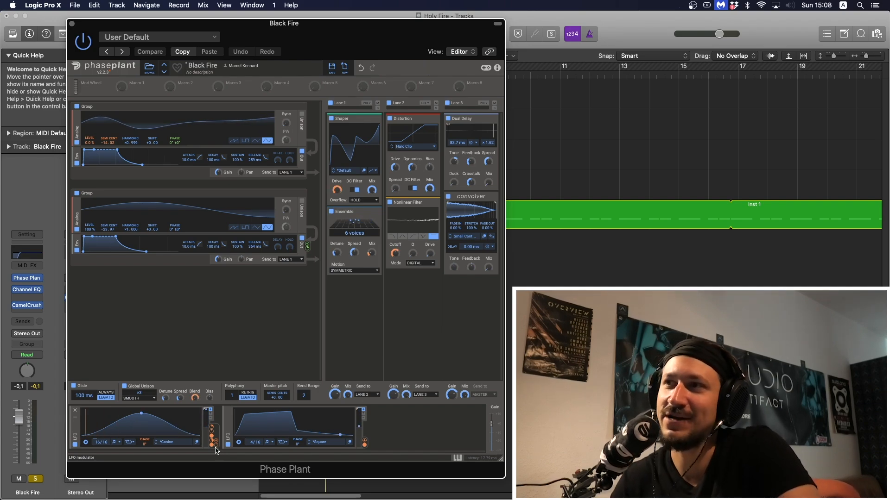
{"action": "left_click", "coordinate": [34, 479]}
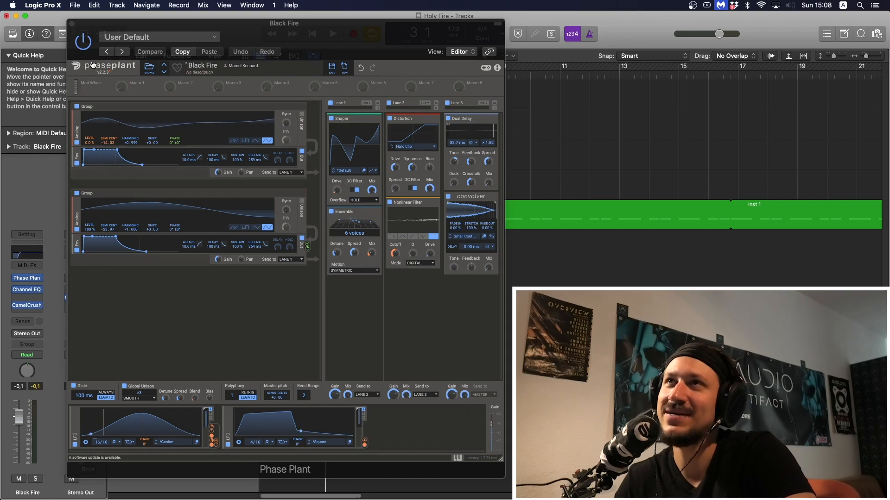
{"action": "left_click", "coordinate": [72, 24]}
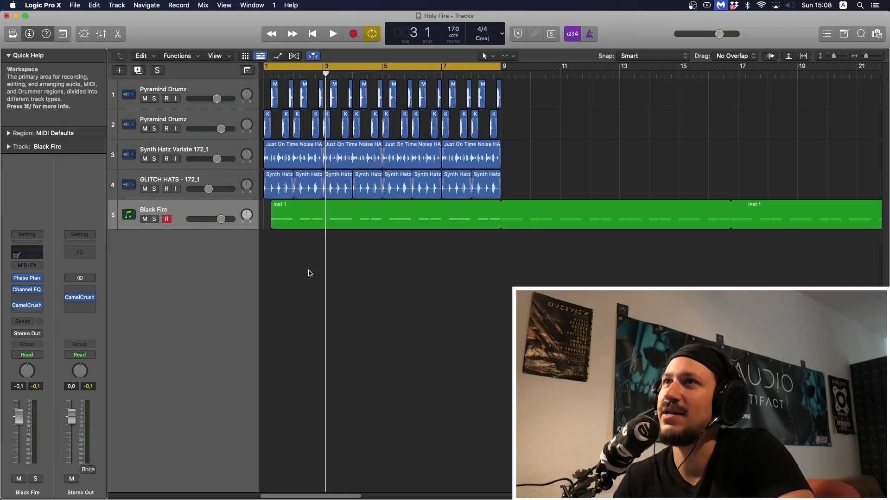
Step: Play the Black Fire bass together with the drum tracks for a few bars and stop playback
{"action": "key", "text": "space"}
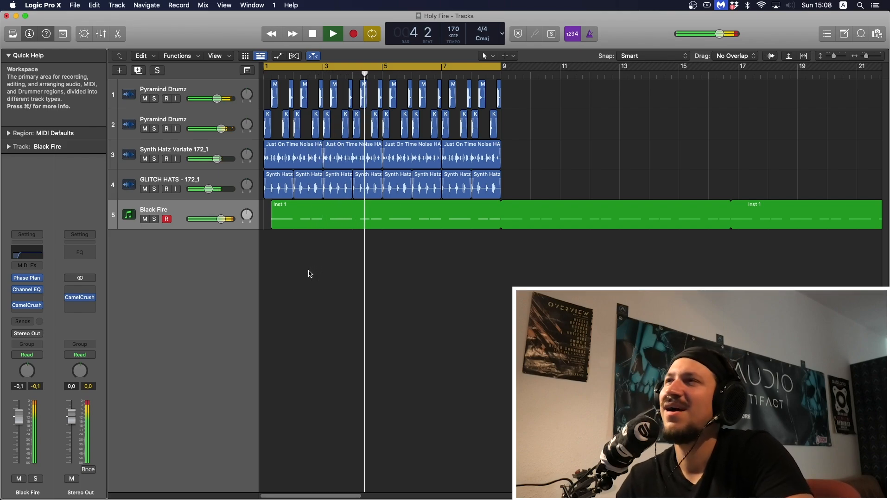
{"action": "key", "text": "space"}
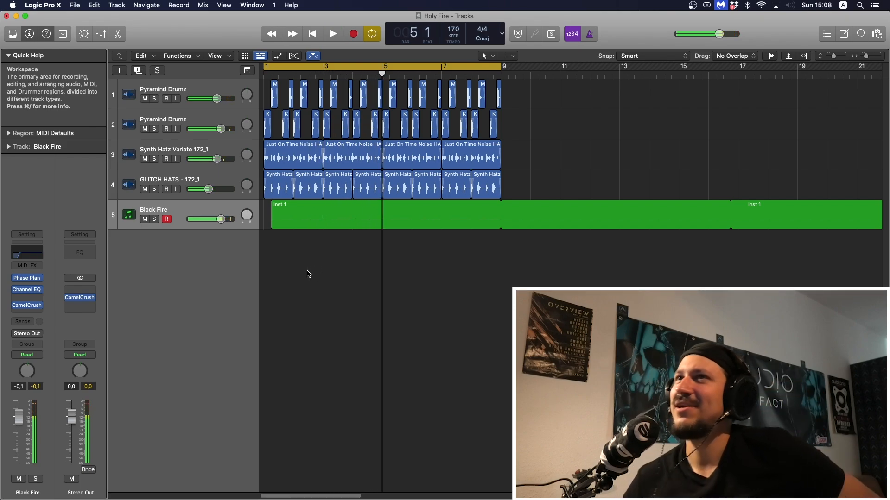